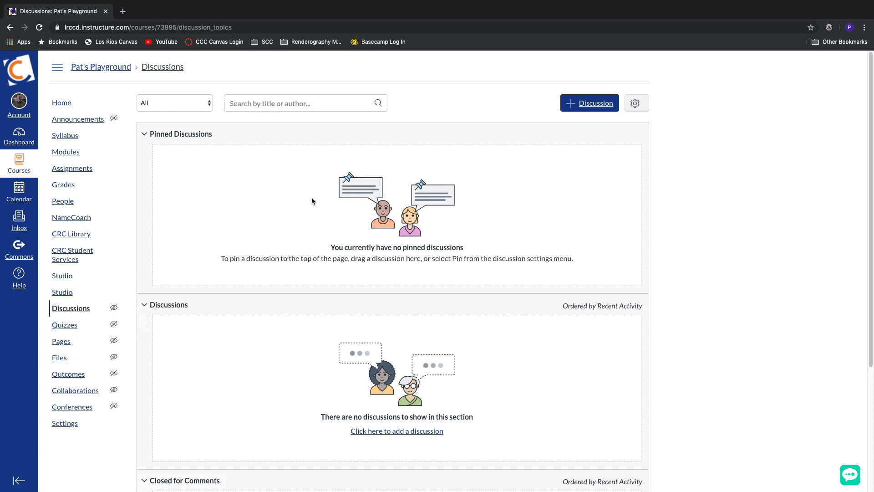
Step: Start a discussion titled "Introduction" with instructions to share two truths and one lie, reply to two classmates, and view the rubric via the three dots
{"action": "left_click", "coordinate": [600, 106]}
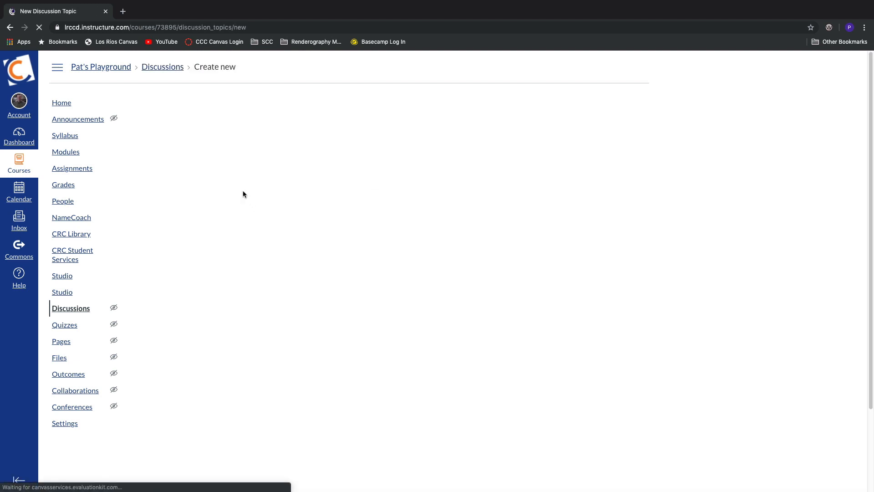
{"action": "left_click", "coordinate": [197, 119]}
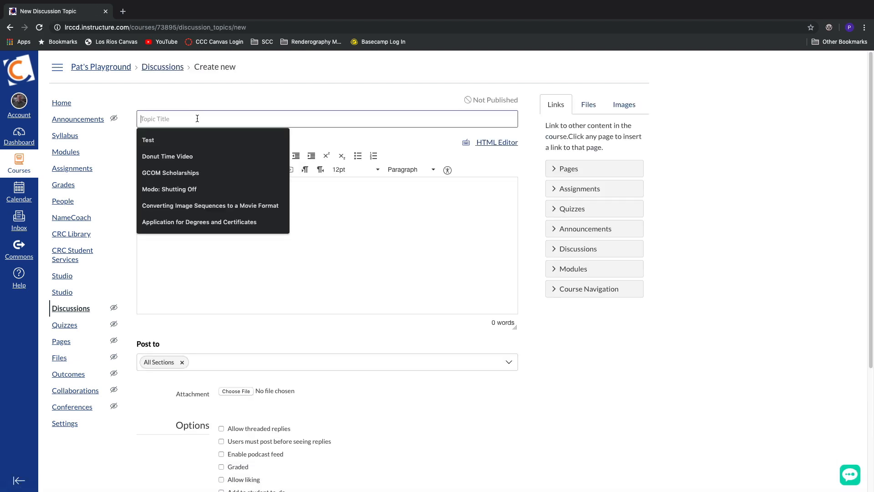
{"action": "type", "text": "Introductio"}
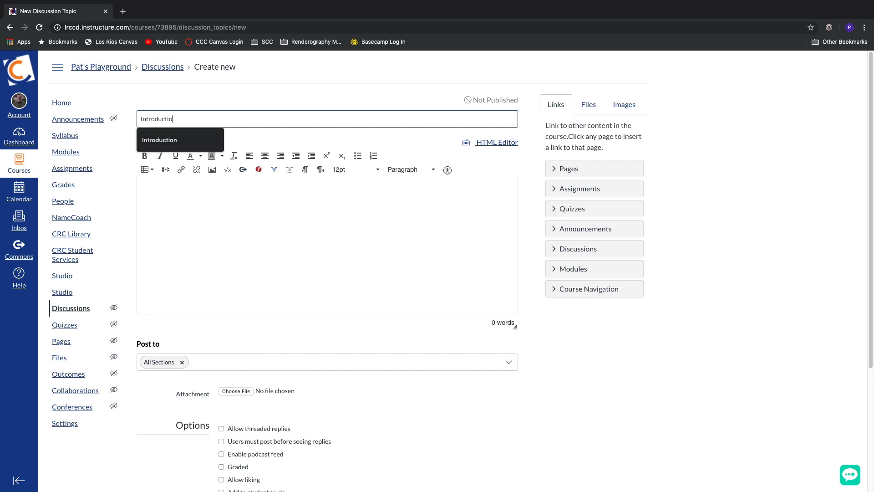
{"action": "type", "text": "n"}
{"action": "key", "text": "Tab"}
{"action": "left_click", "coordinate": [180, 195]}
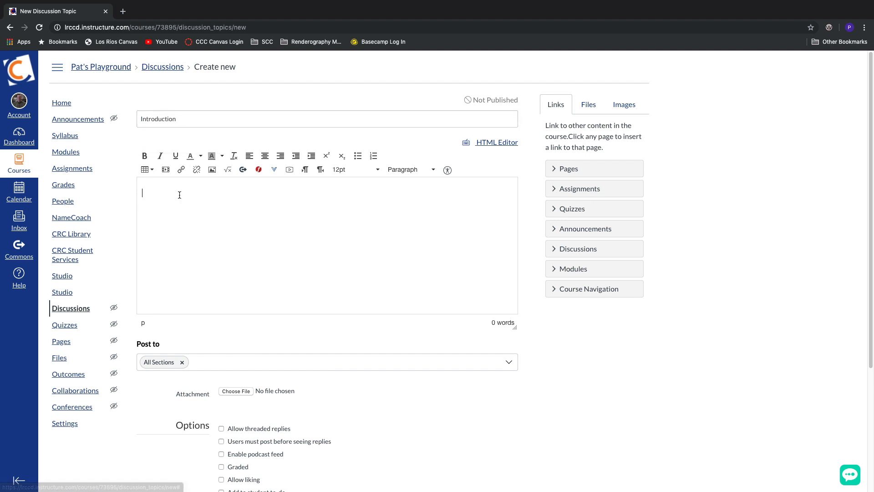
{"action": "type", "text": "Say \"Hello\"; please introduce yourself to the class.  Write a short paragraph that provide two truthful statements about yourself and one lie.  Don’t tell us which one is the lie.  When you are done writing your introduction, please respond to two of your classmate’s discussion boards posts with a short reply.  Click on the three dots above the discussion board to view the rubric for this assignment."}
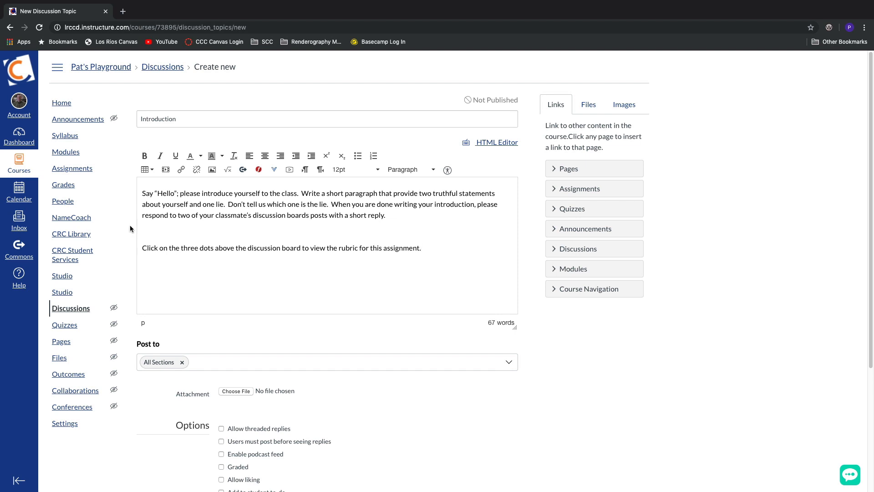
Step: Allow threaded replies on the new discussion and make it graded
{"action": "scroll", "coordinate": [512, 370], "scroll_direction": "down", "scroll_amount": 1}
{"action": "scroll", "coordinate": [511, 370], "scroll_direction": "down", "scroll_amount": 4}
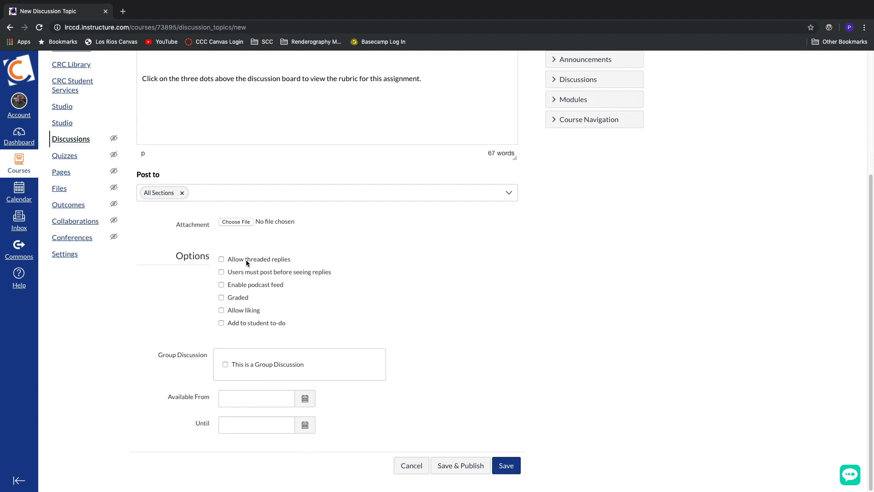
{"action": "left_click", "coordinate": [222, 261]}
{"action": "left_click", "coordinate": [221, 297]}
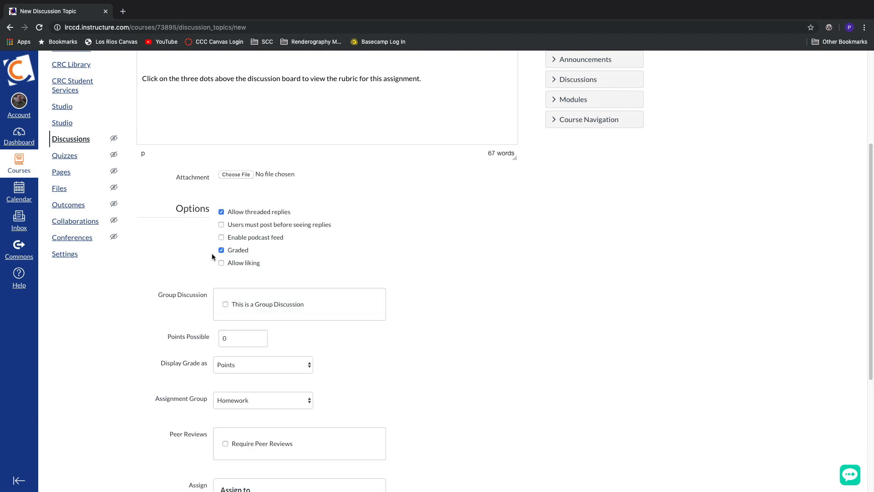
Step: Set the discussion's possible points to 2 and display its grade as Complete/Incomplete
{"action": "scroll", "coordinate": [145, 323], "scroll_direction": "down", "scroll_amount": 1}
{"action": "left_click", "coordinate": [231, 329]}
{"action": "double_click", "coordinate": [228, 328]}
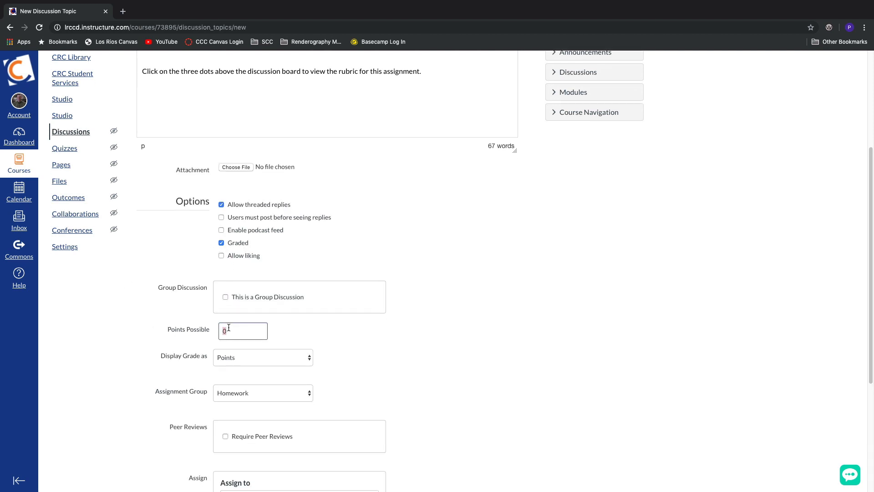
{"action": "type", "text": "2"}
{"action": "left_click", "coordinate": [154, 346]}
{"action": "scroll", "coordinate": [191, 303], "scroll_direction": "down", "scroll_amount": 3}
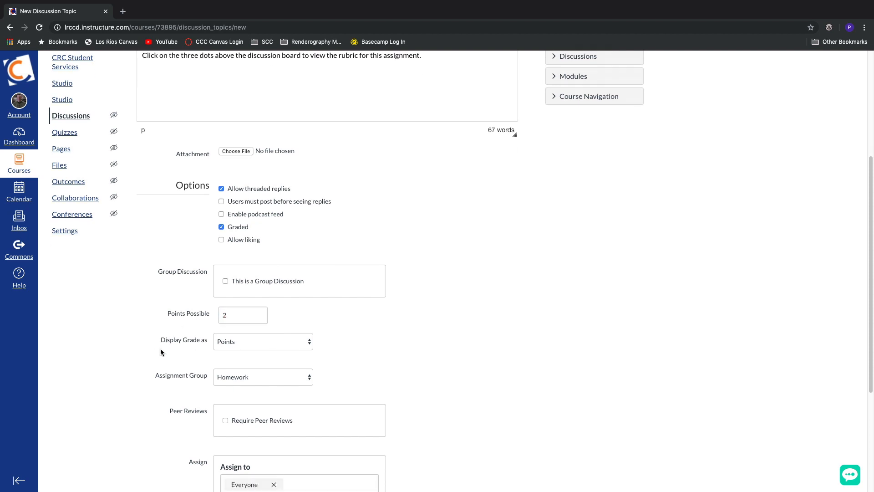
{"action": "left_click", "coordinate": [224, 297]}
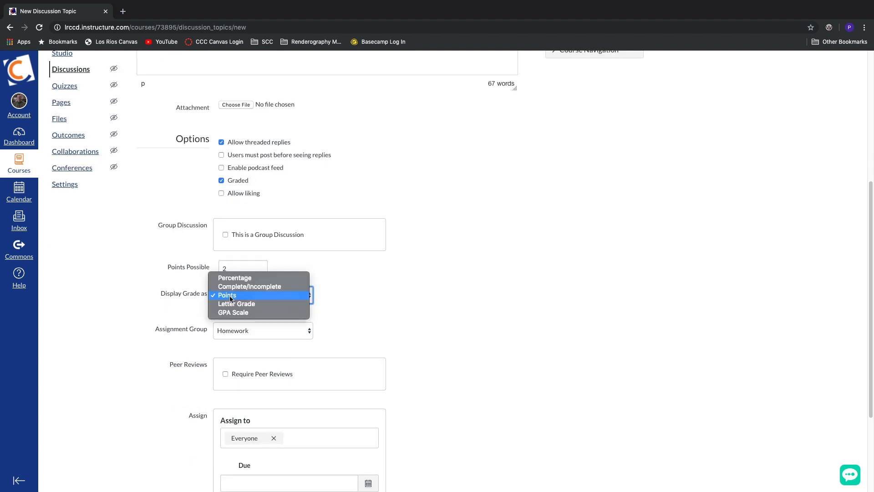
{"action": "left_click", "coordinate": [260, 288]}
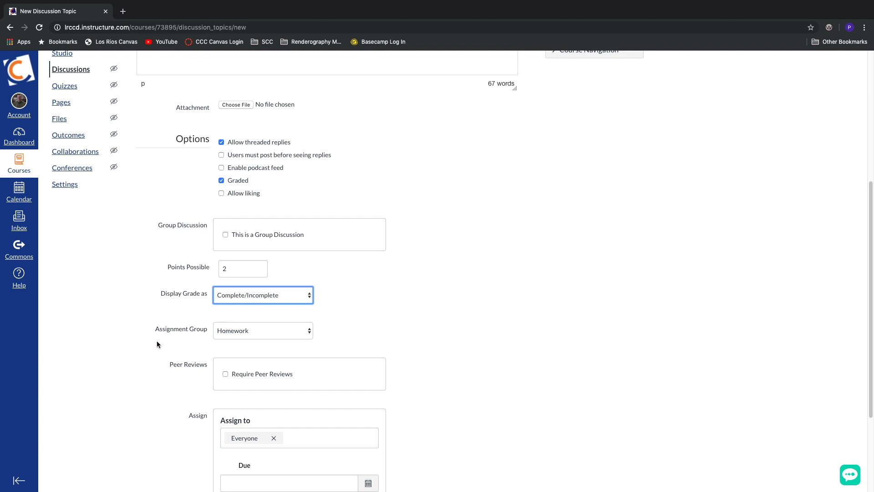
Step: Set the due date for everyone to October 31 at 11:59pm, and save and publish the discussion
{"action": "scroll", "coordinate": [166, 353], "scroll_direction": "down", "scroll_amount": 3}
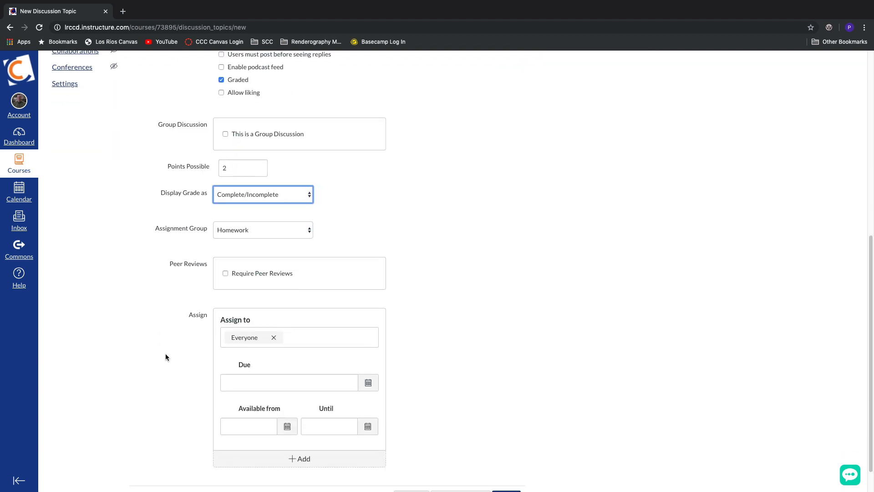
{"action": "left_click", "coordinate": [240, 344]}
{"action": "left_click", "coordinate": [368, 348]}
{"action": "left_click", "coordinate": [291, 442]}
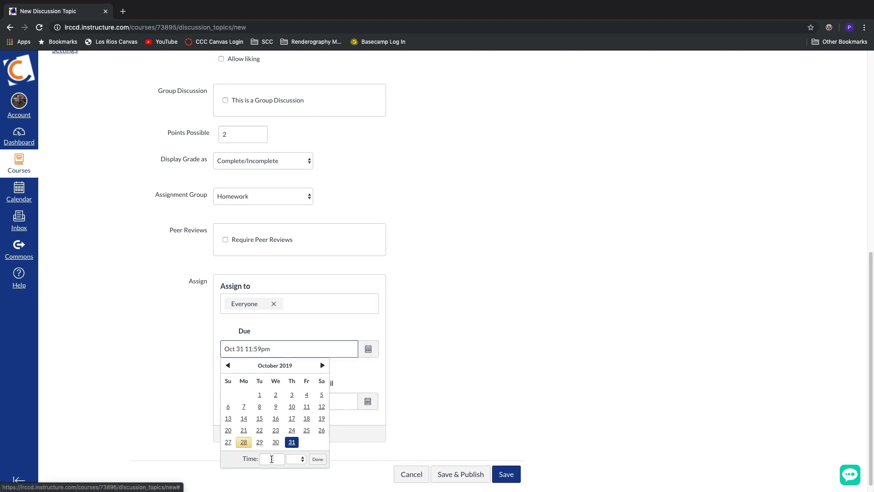
{"action": "left_click", "coordinate": [266, 459]}
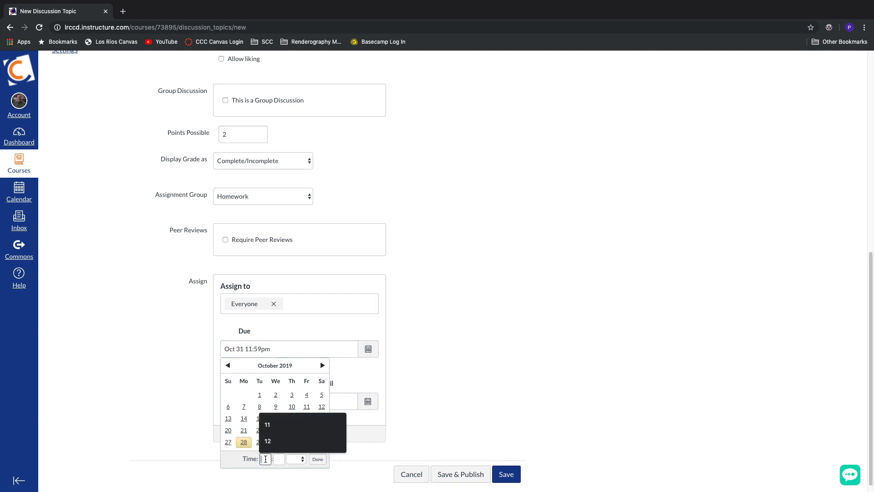
{"action": "left_click", "coordinate": [267, 441]}
{"action": "left_click", "coordinate": [218, 456]}
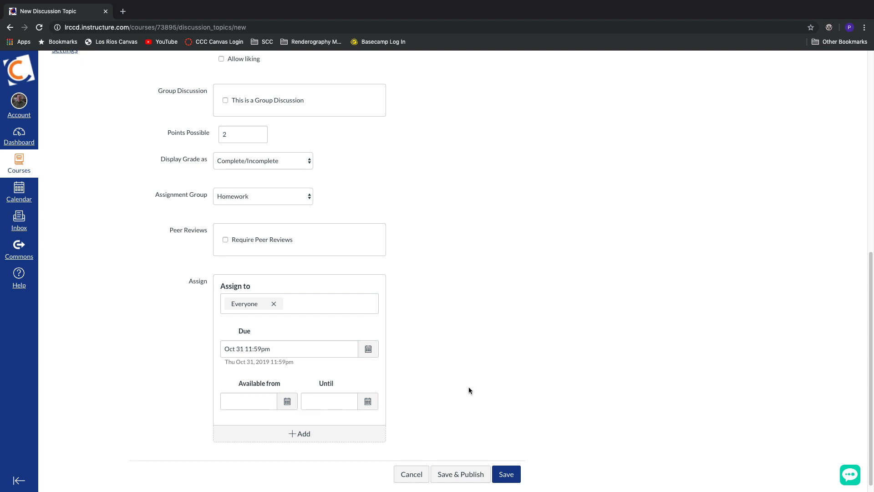
{"action": "left_click", "coordinate": [460, 475]}
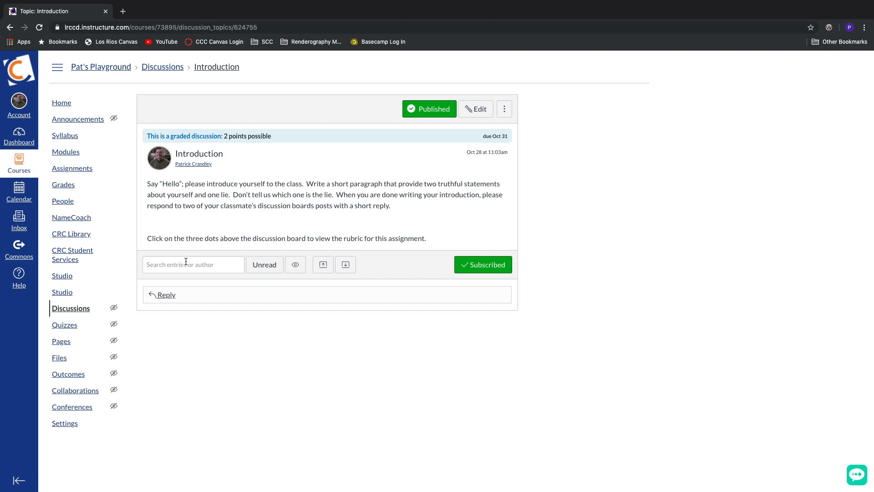
Step: Filter the Introduction discussion to unread entries and turn the filter back off
{"action": "left_click", "coordinate": [263, 266]}
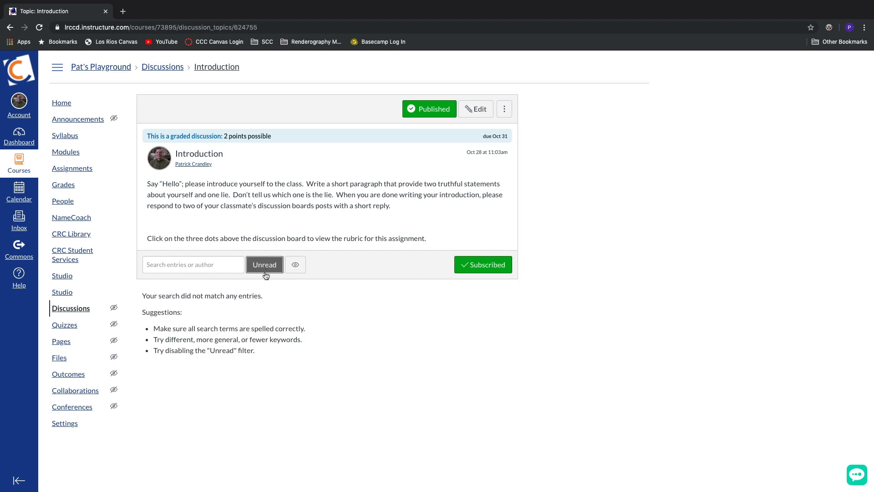
{"action": "left_click", "coordinate": [263, 265]}
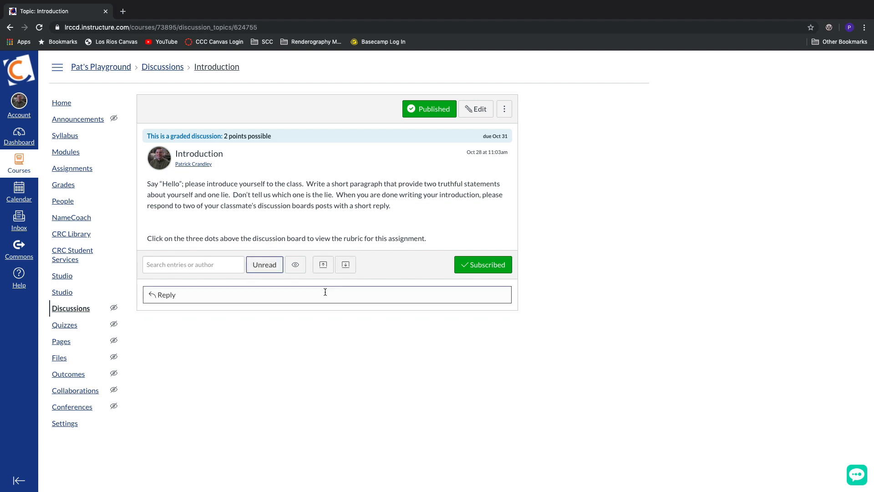
Step: Post the reply "Hello world!" to the Introduction discussion
{"action": "left_click", "coordinate": [207, 299]}
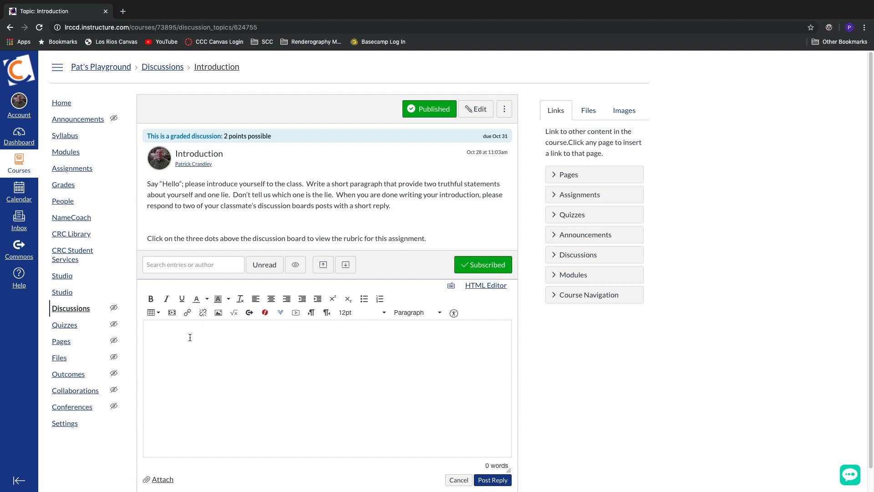
{"action": "type", "text": "Hello world!"}
{"action": "scroll", "coordinate": [575, 372], "scroll_direction": "down", "scroll_amount": 1}
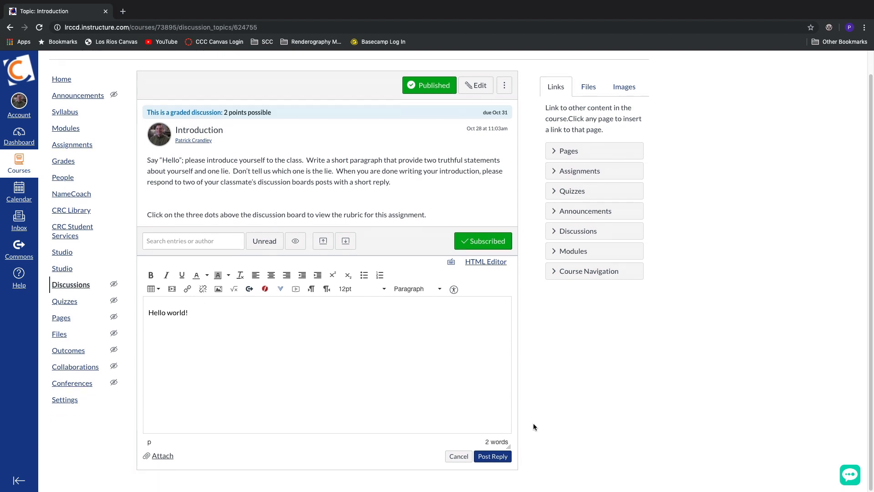
{"action": "left_click", "coordinate": [501, 457]}
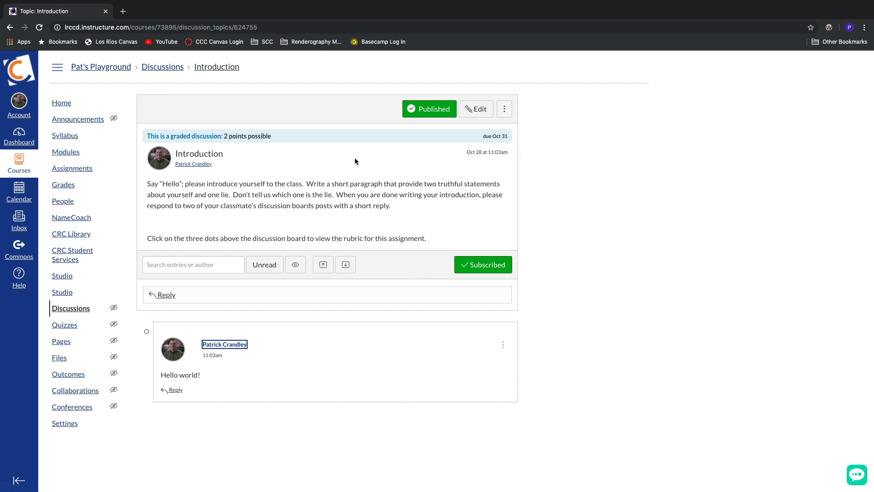
Step: Create a rubric for the discussion with the default title "Some Rubric" and one 5-point criterion, and close its details
{"action": "left_click", "coordinate": [504, 110]}
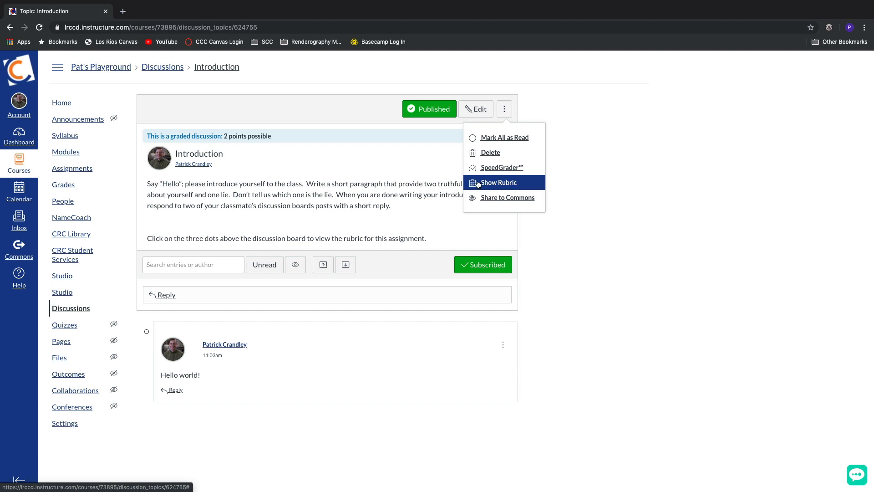
{"action": "left_click", "coordinate": [519, 183]}
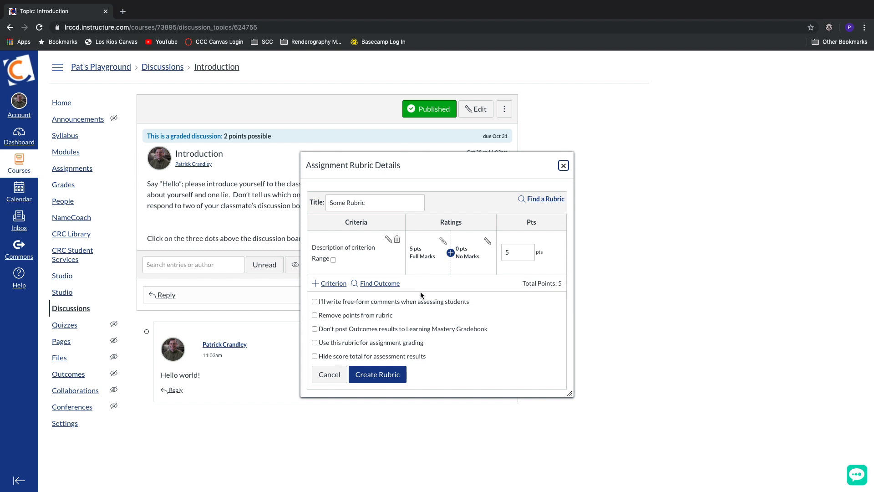
{"action": "left_click", "coordinate": [393, 374]}
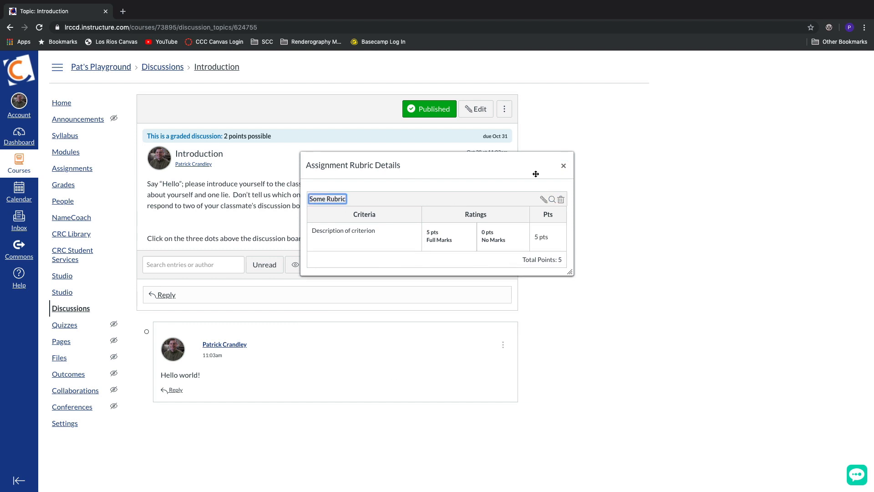
{"action": "left_click", "coordinate": [563, 167]}
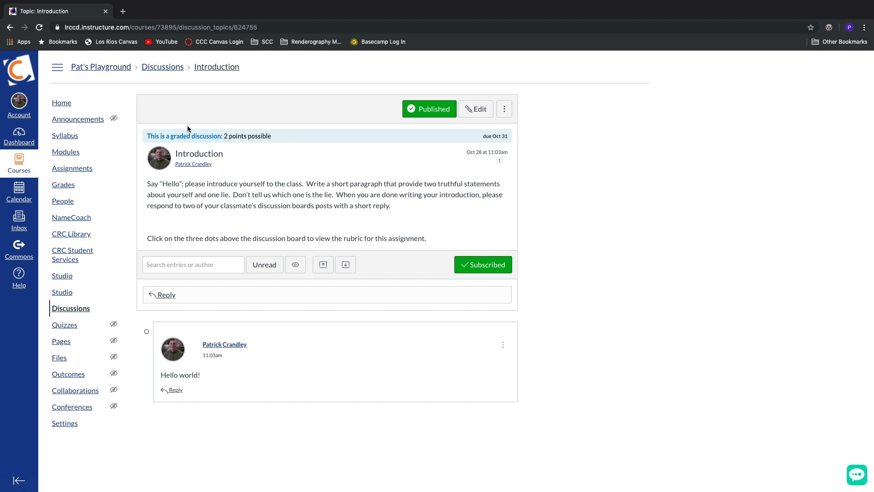
Step: Switch from the course home page to Student View and open the Introduction discussion
{"action": "left_click", "coordinate": [64, 105]}
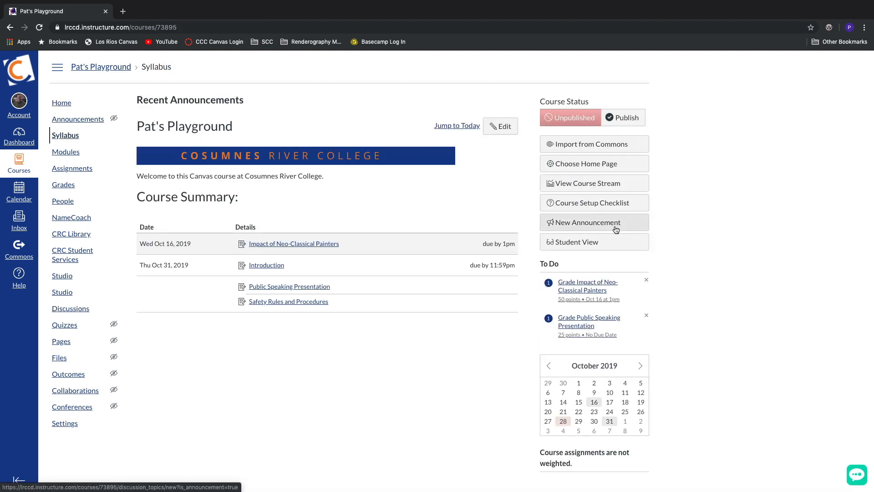
{"action": "left_click", "coordinate": [575, 247]}
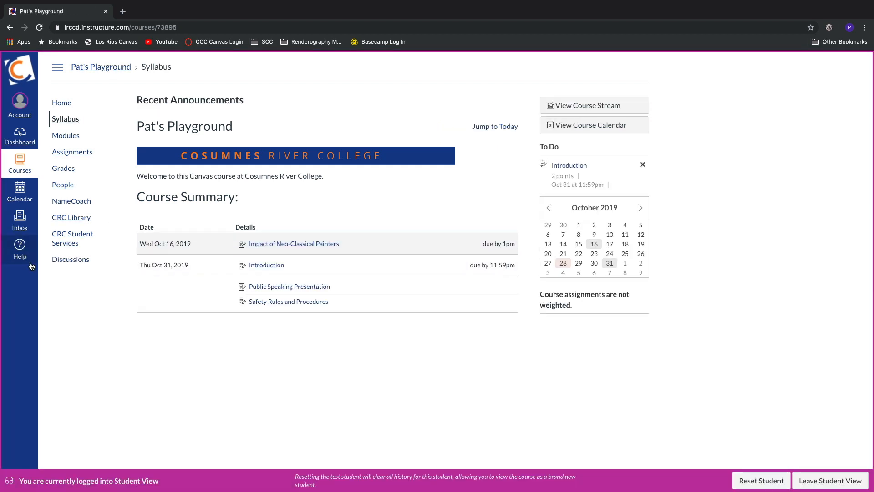
{"action": "left_click", "coordinate": [68, 260]}
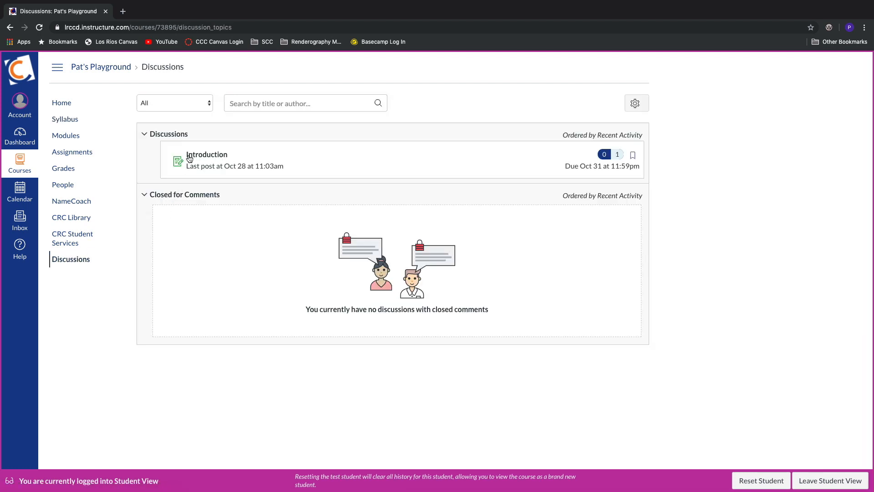
{"action": "left_click", "coordinate": [209, 159]}
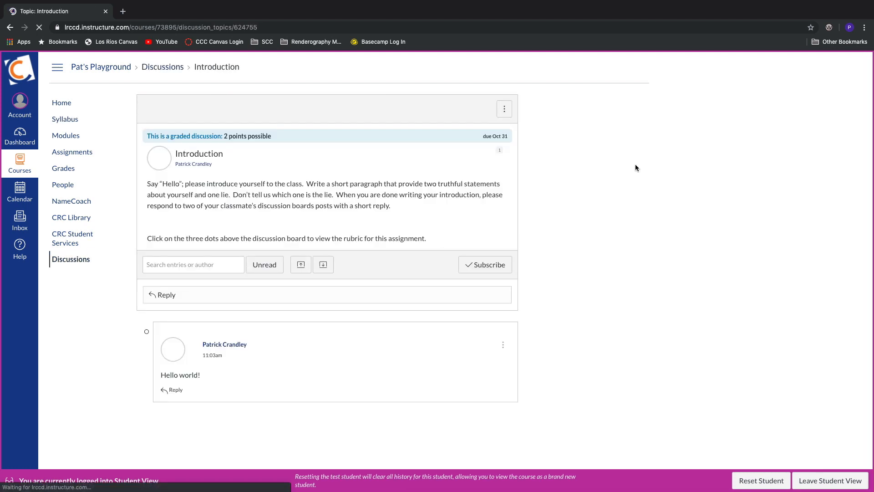
Step: Review the Introduction discussion's rubric as a student, close it and leave Student View
{"action": "left_click", "coordinate": [507, 113]}
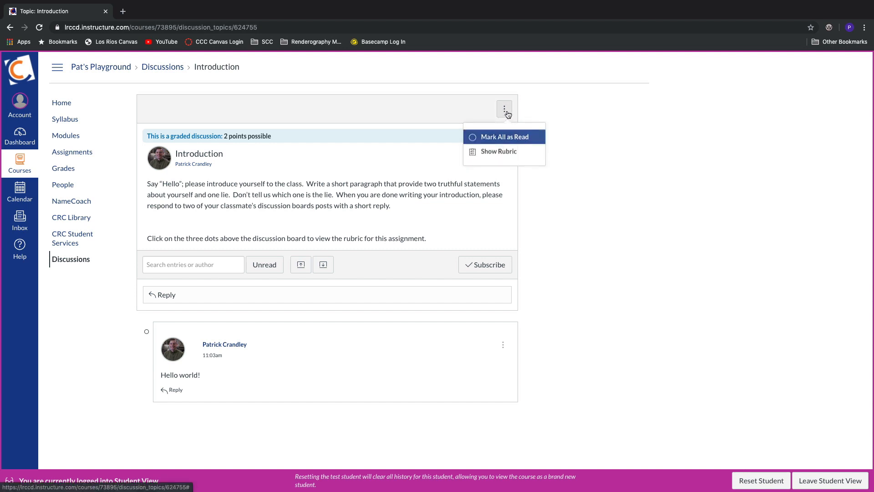
{"action": "left_click", "coordinate": [503, 153]}
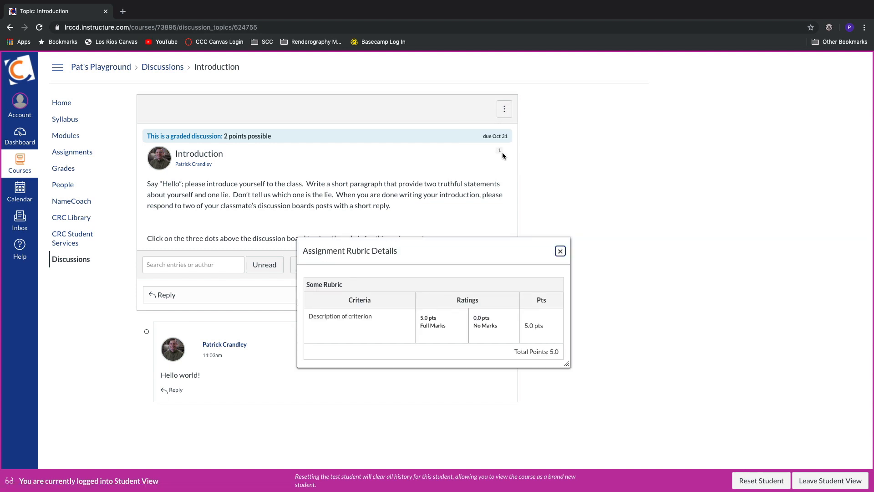
{"action": "left_click_drag", "start_coordinate": [518, 246], "coordinate": [449, 178]}
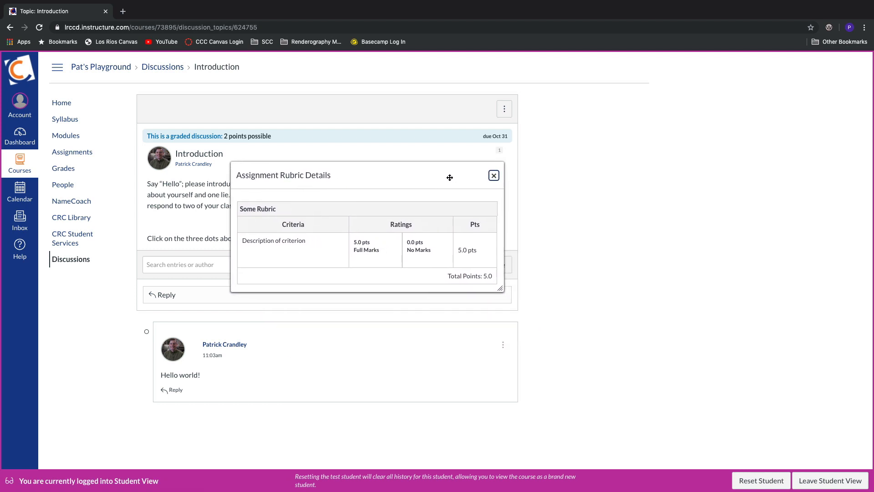
{"action": "left_click", "coordinate": [494, 176]}
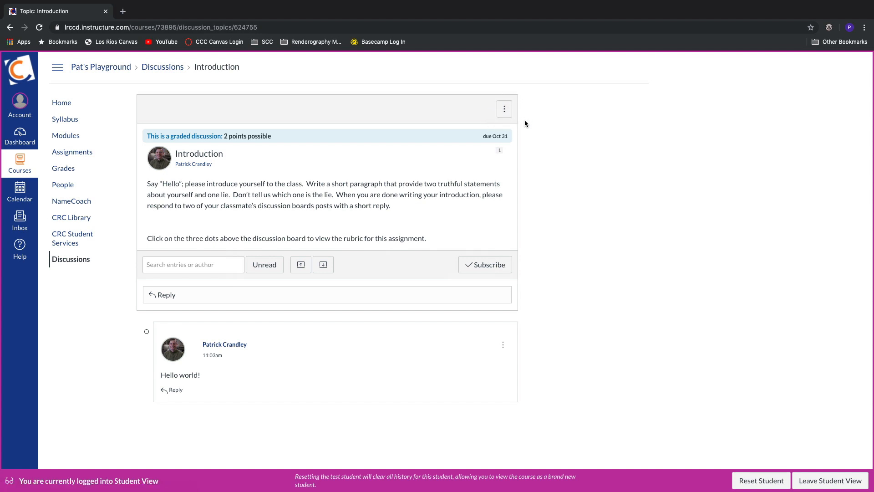
{"action": "left_click", "coordinate": [805, 482]}
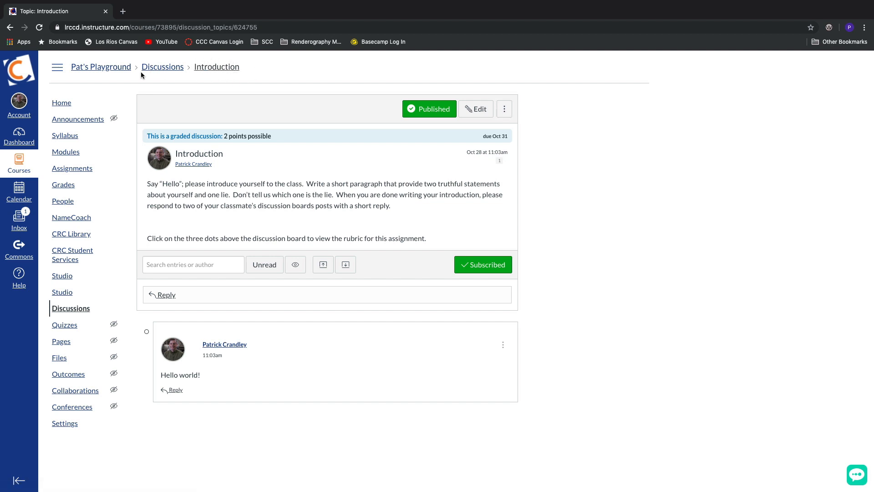
Step: Return to the course's discussion list and pin the Introduction discussion
{"action": "left_click", "coordinate": [164, 68]}
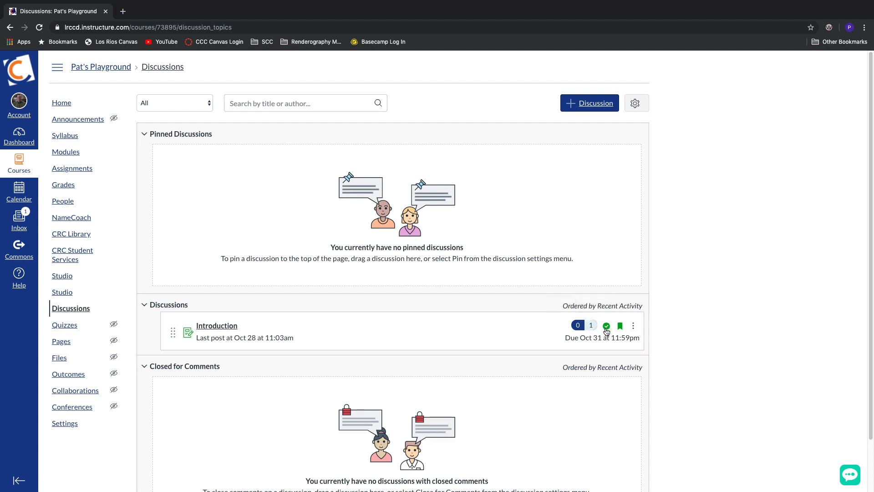
{"action": "left_click", "coordinate": [634, 327]}
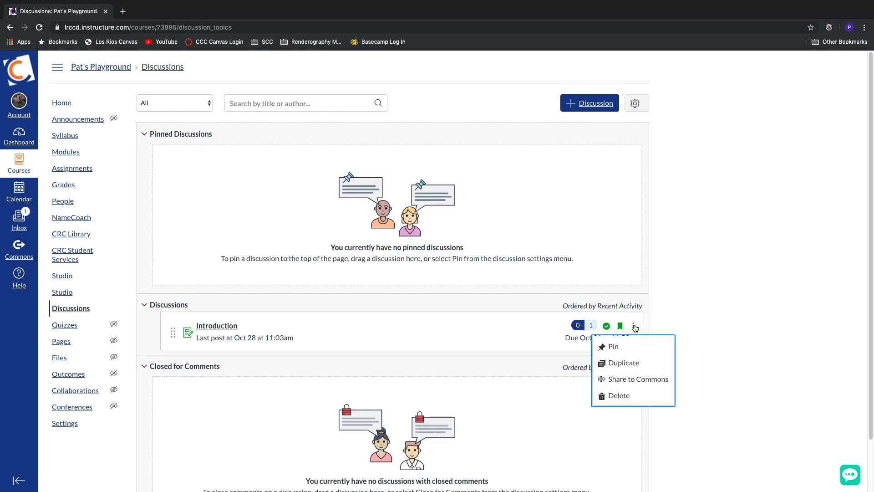
{"action": "left_click", "coordinate": [642, 349]}
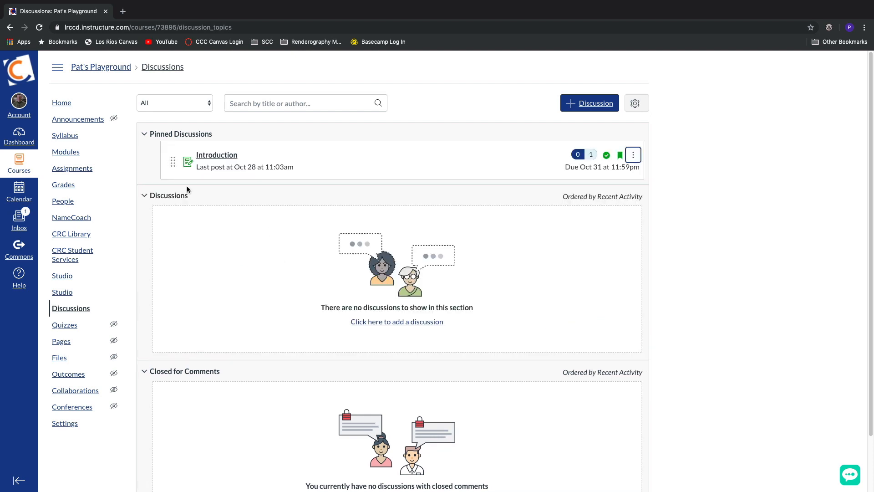